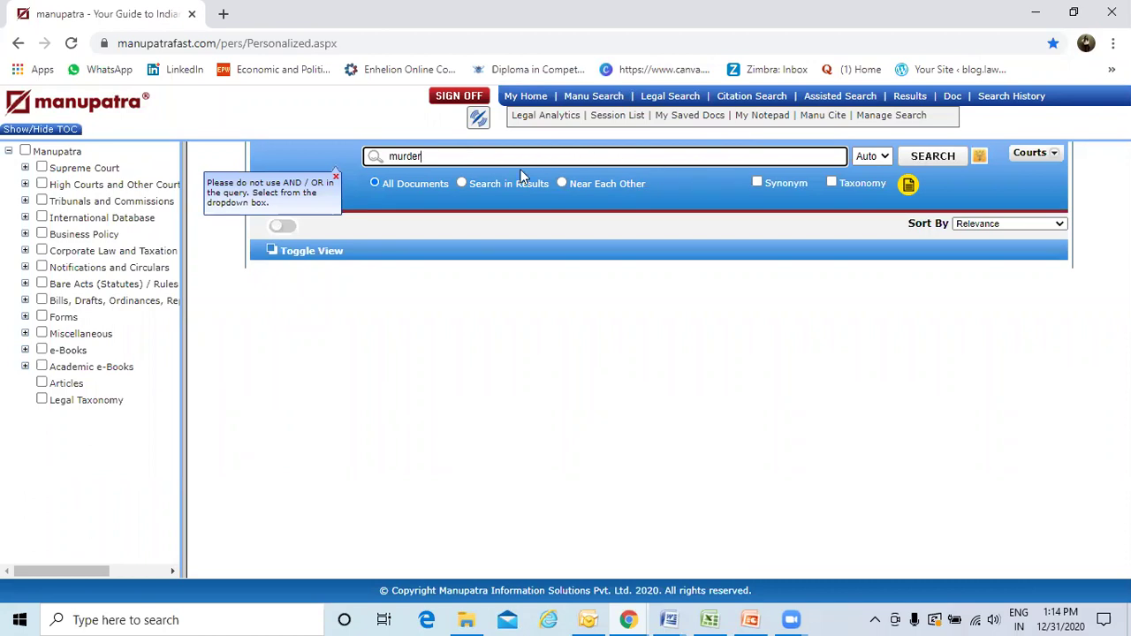
Run the 'murder' search and bring up its 119,511 results with the Filter Results By panel.
click(944, 156)
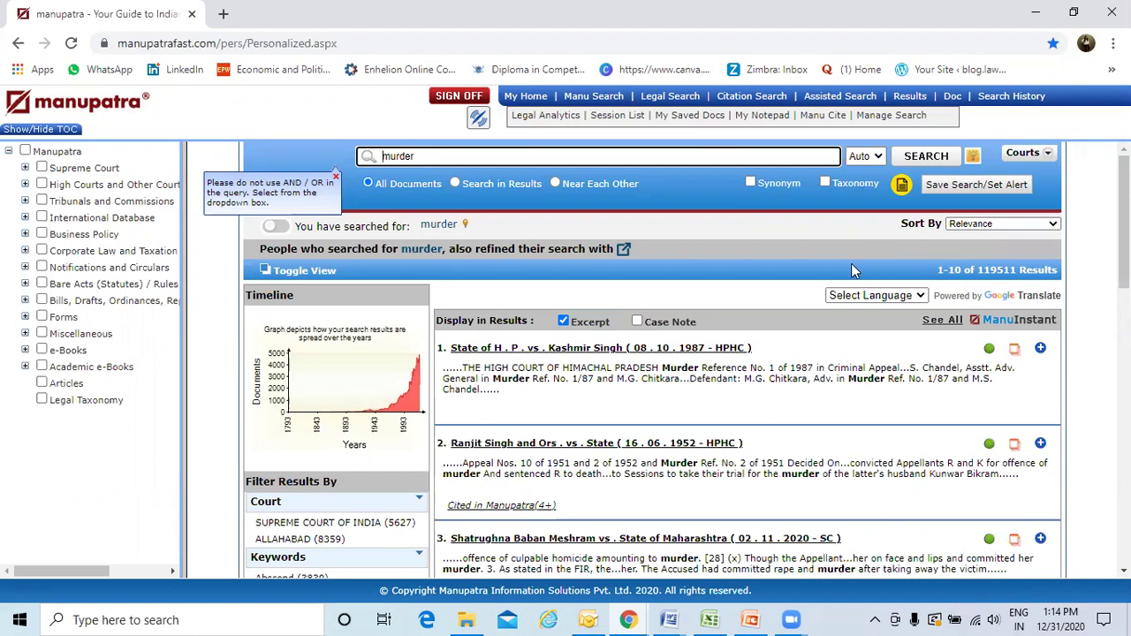
scroll(452, 305, down, 1)
scroll(447, 309, down, 2)
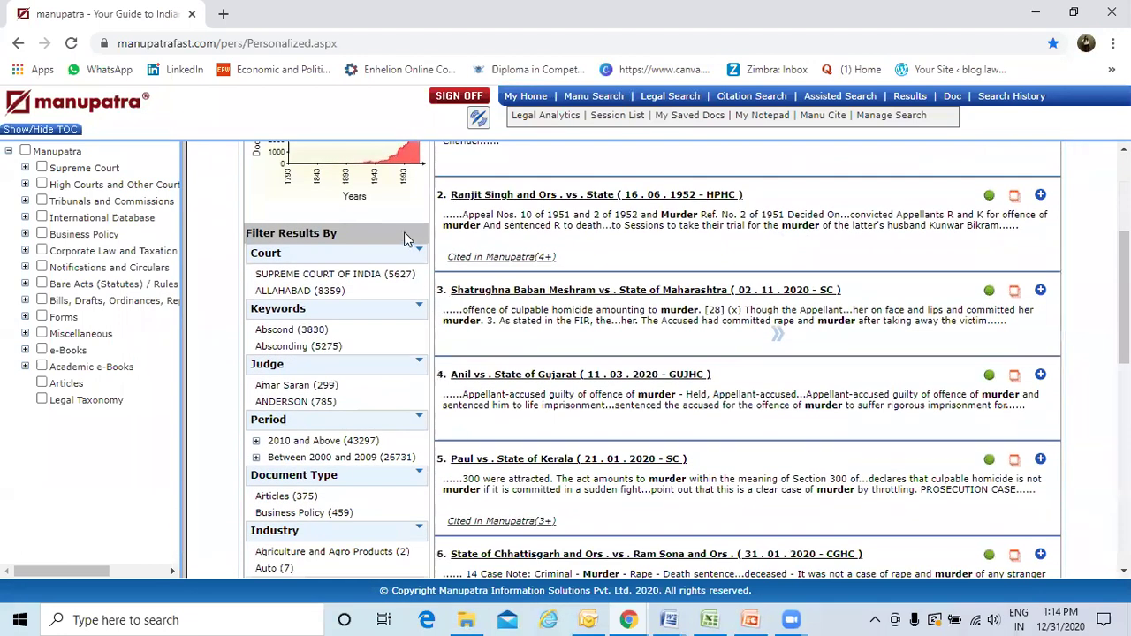
scroll(397, 243, down, 1)
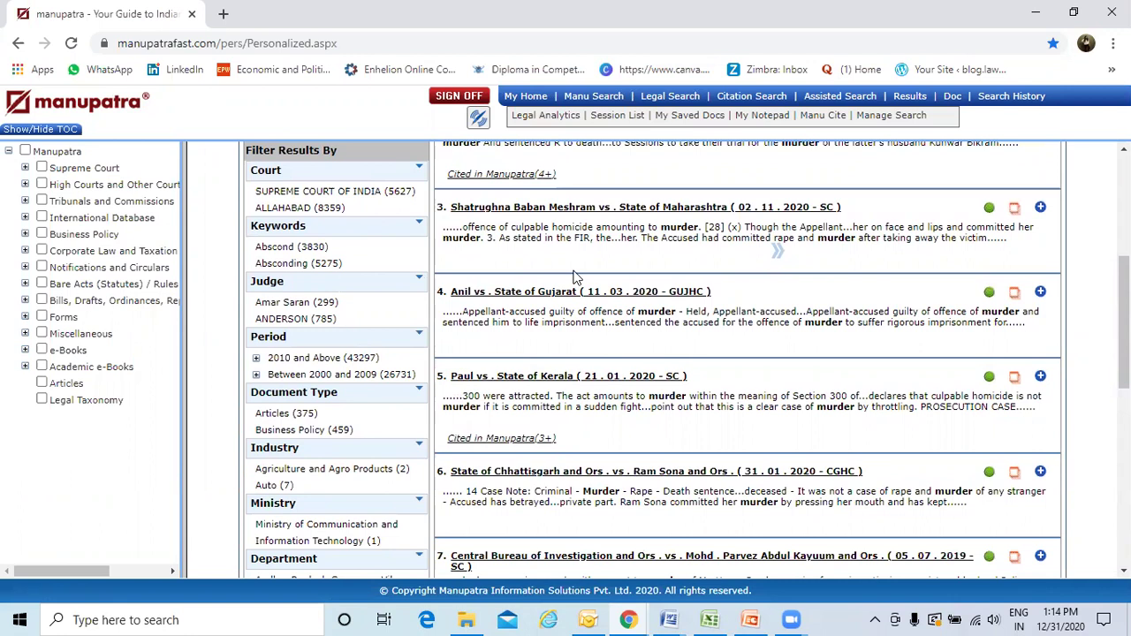
Filter the murder results by court to Supreme Court of India, leaving 5,627 judgments.
click(419, 172)
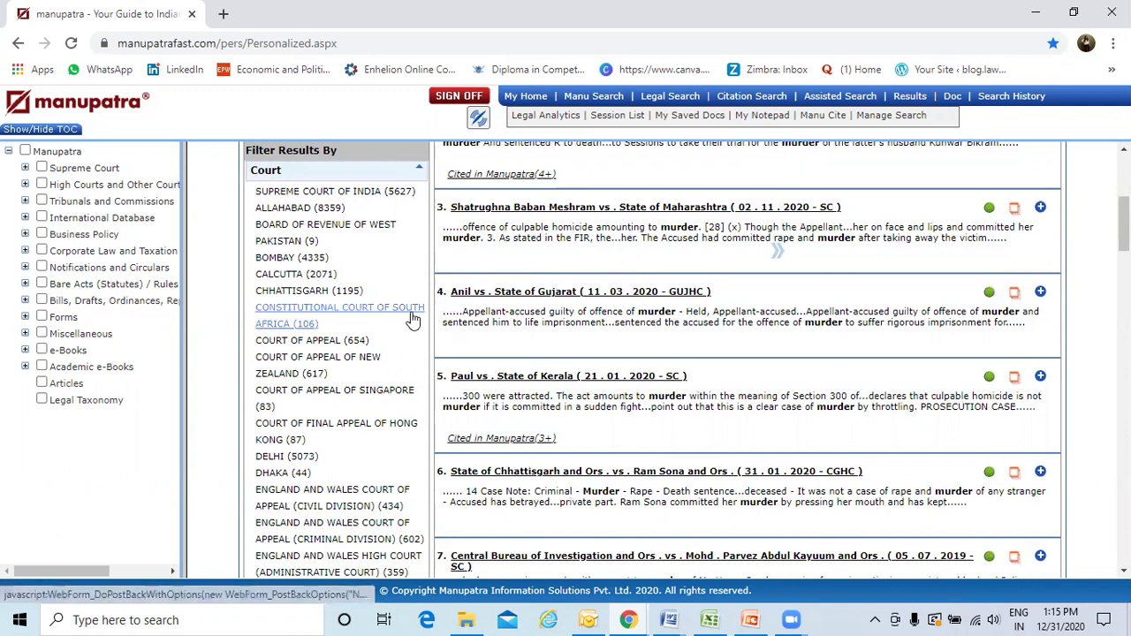
scroll(383, 346, down, 2)
scroll(382, 346, down, 2)
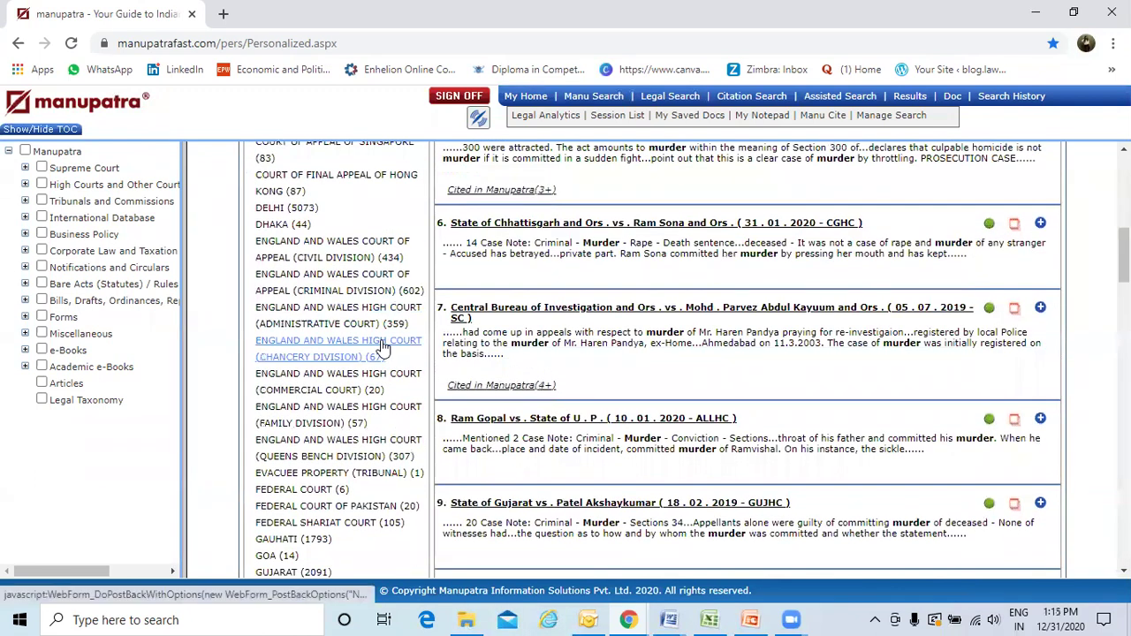
scroll(383, 347, down, 4)
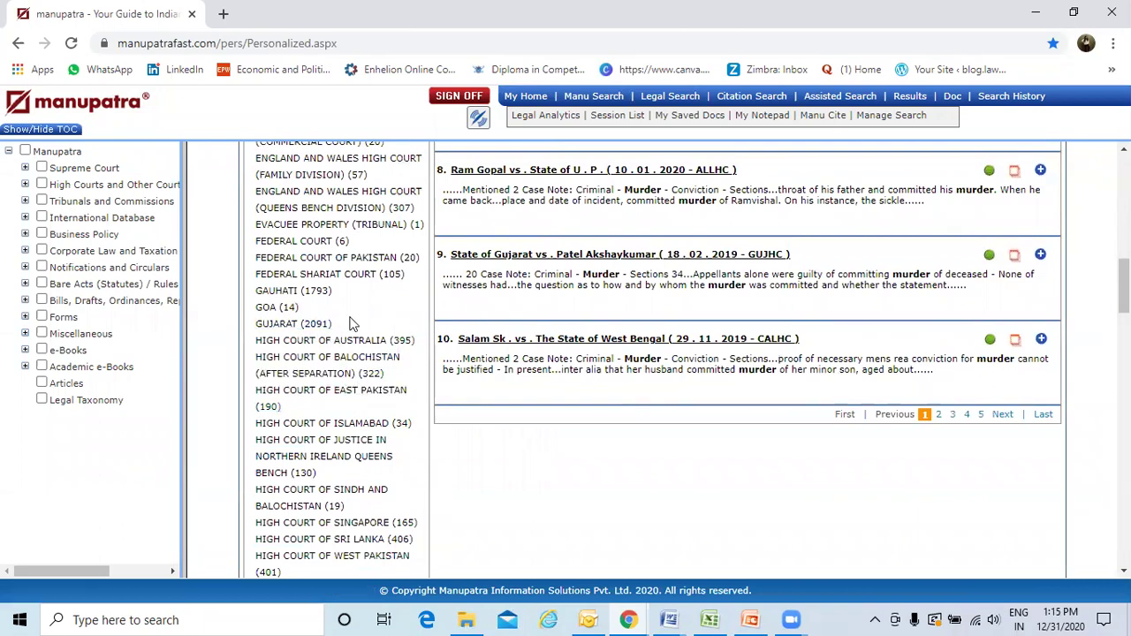
scroll(351, 323, up, 5)
scroll(352, 323, up, 6)
scroll(407, 468, up, 2)
scroll(409, 471, down, 2)
scroll(409, 463, down, 1)
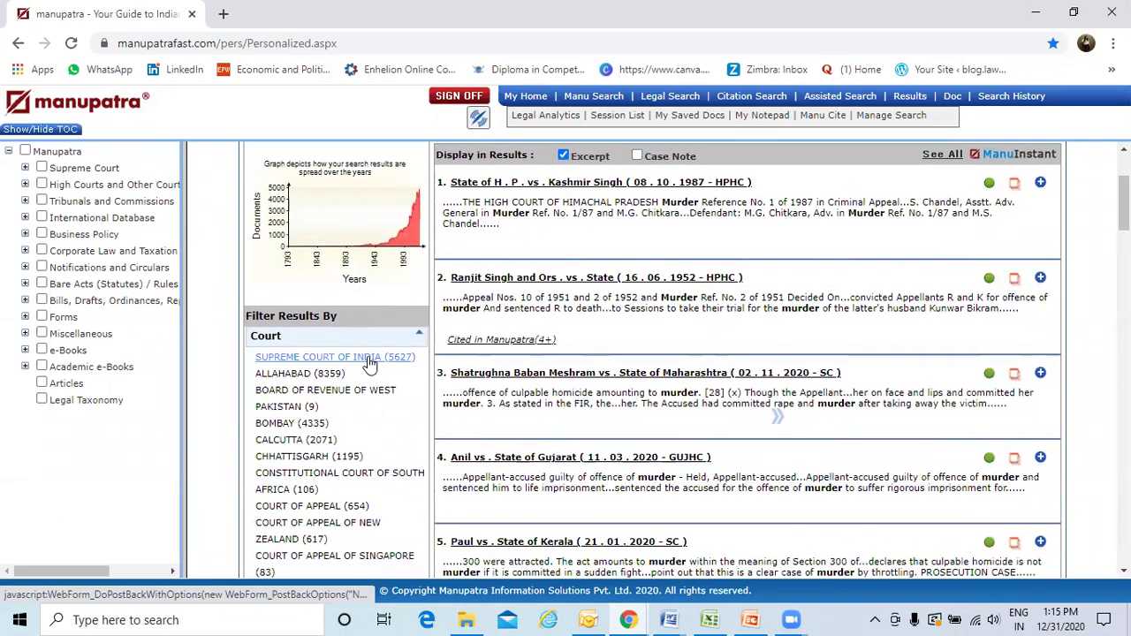
click(369, 364)
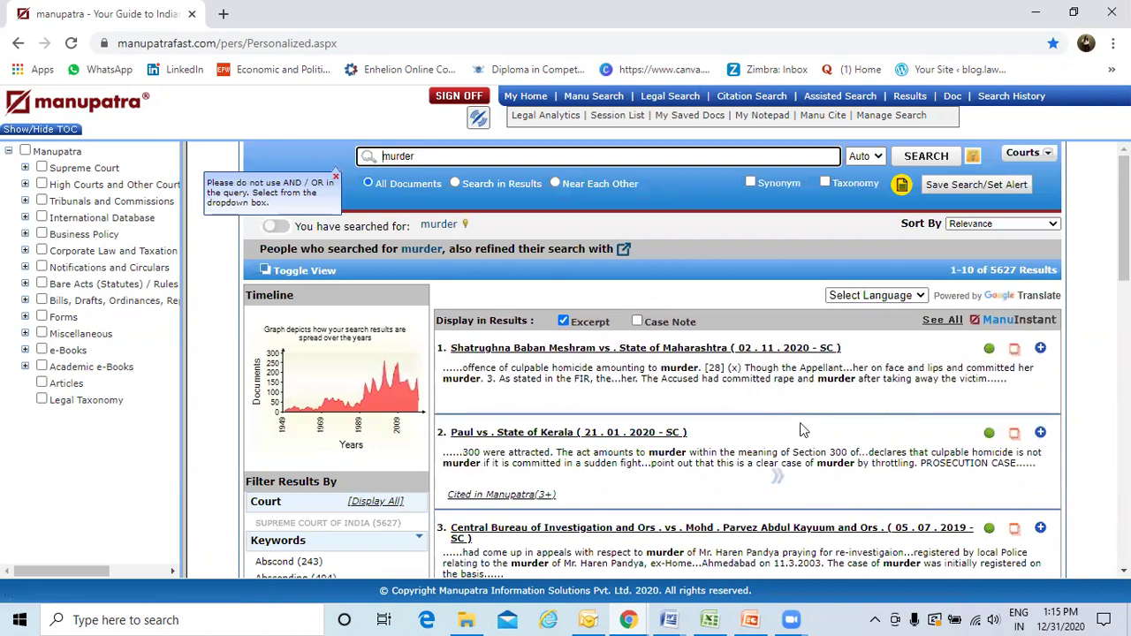
Apply the Appeal Against Conviction keyword filter from the full keyword list, leaving 354 judgments.
scroll(762, 396, down, 3)
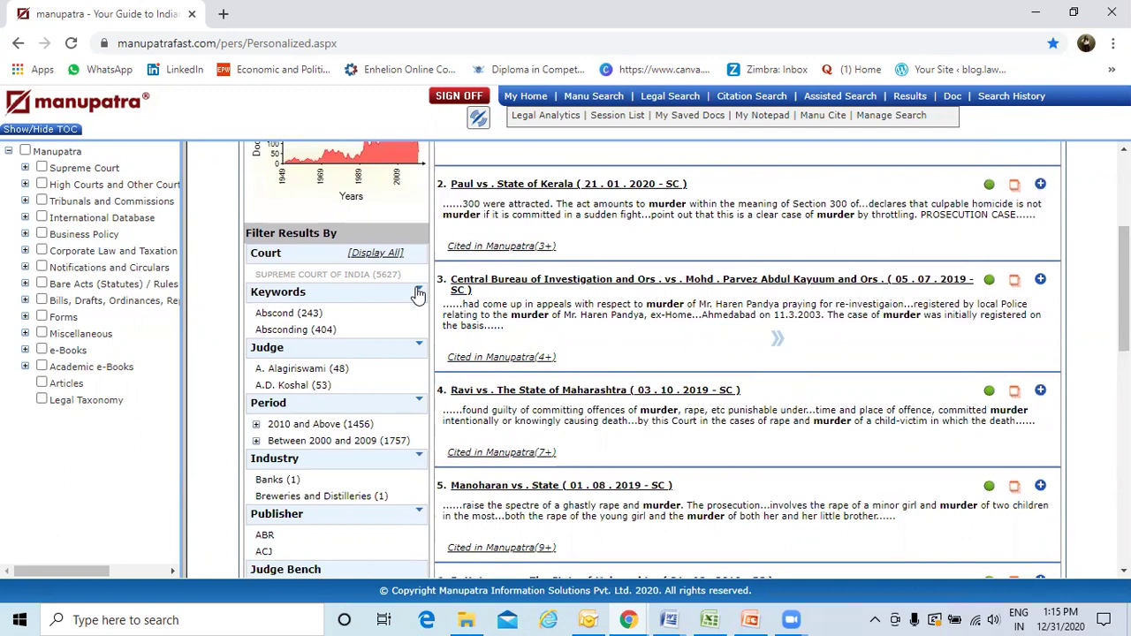
click(418, 294)
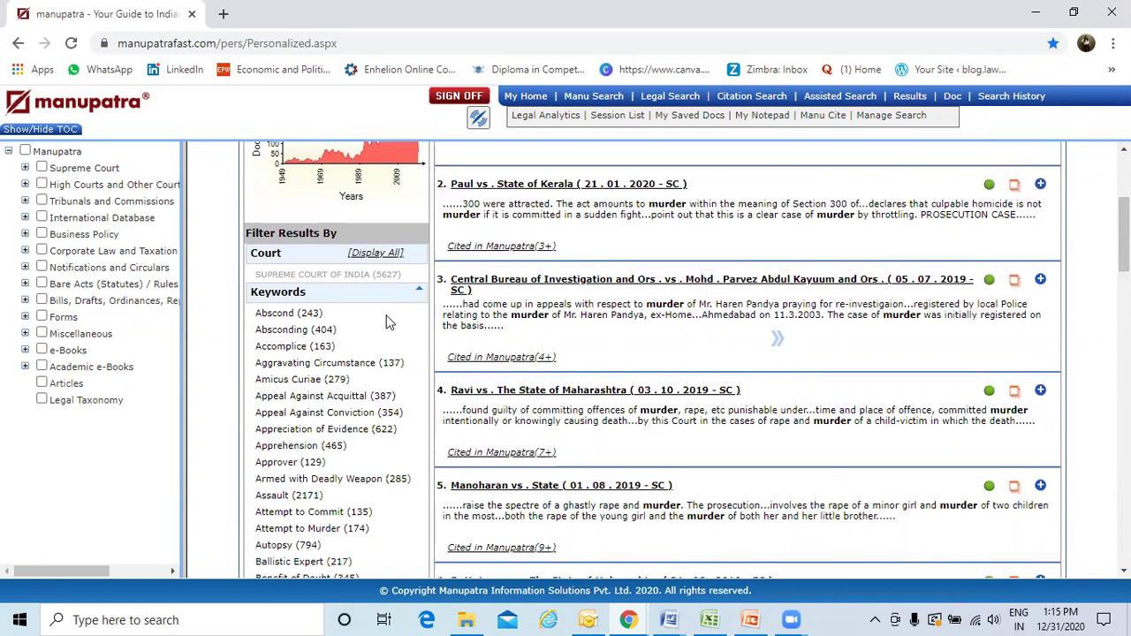
scroll(386, 322, down, 1)
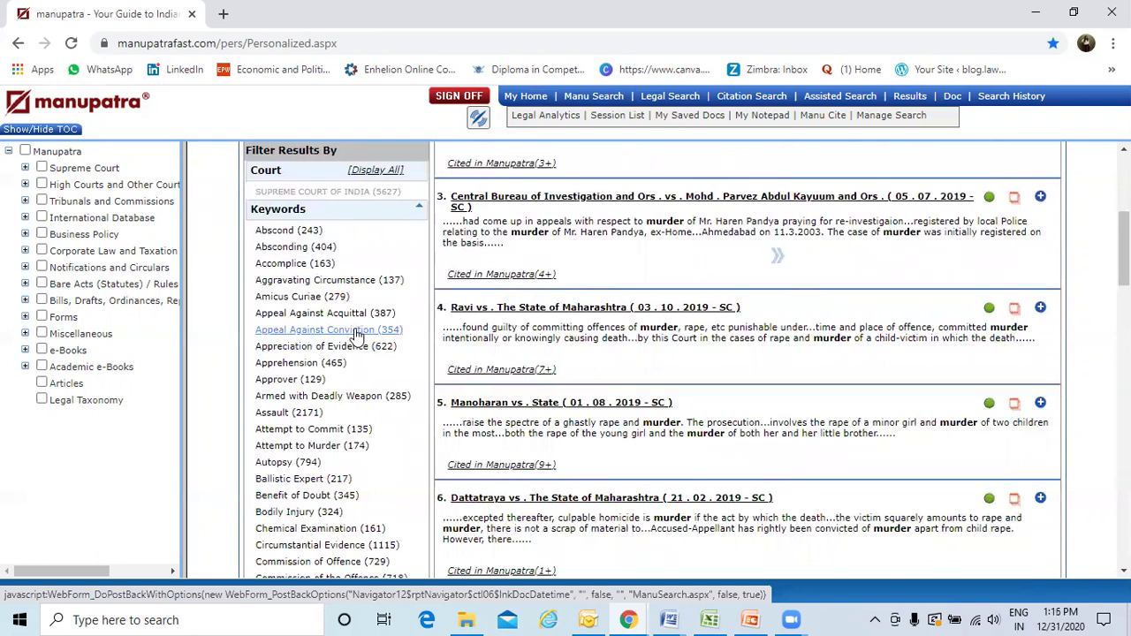
scroll(311, 411, down, 2)
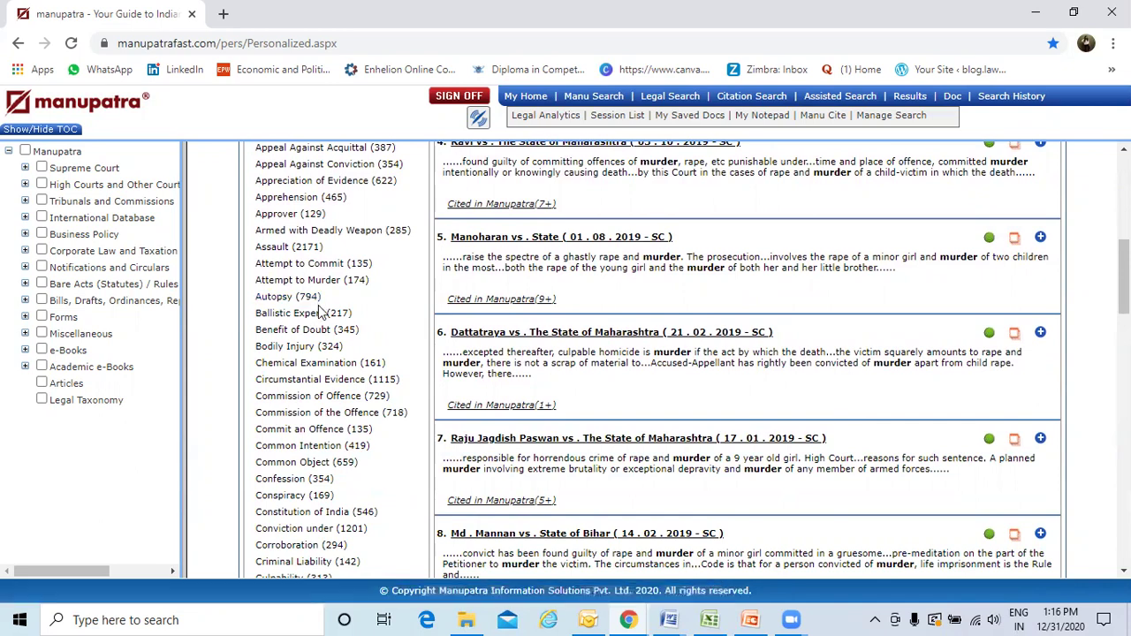
scroll(345, 406, down, 4)
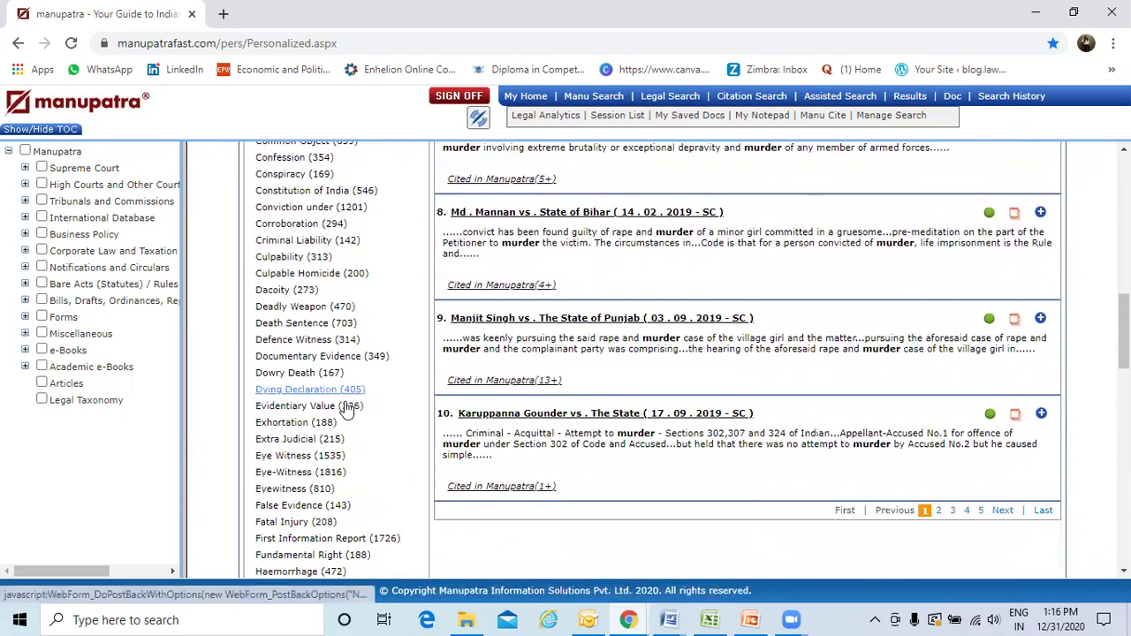
scroll(346, 407, down, 4)
scroll(347, 409, down, 2)
scroll(347, 408, down, 4)
scroll(346, 408, down, 3)
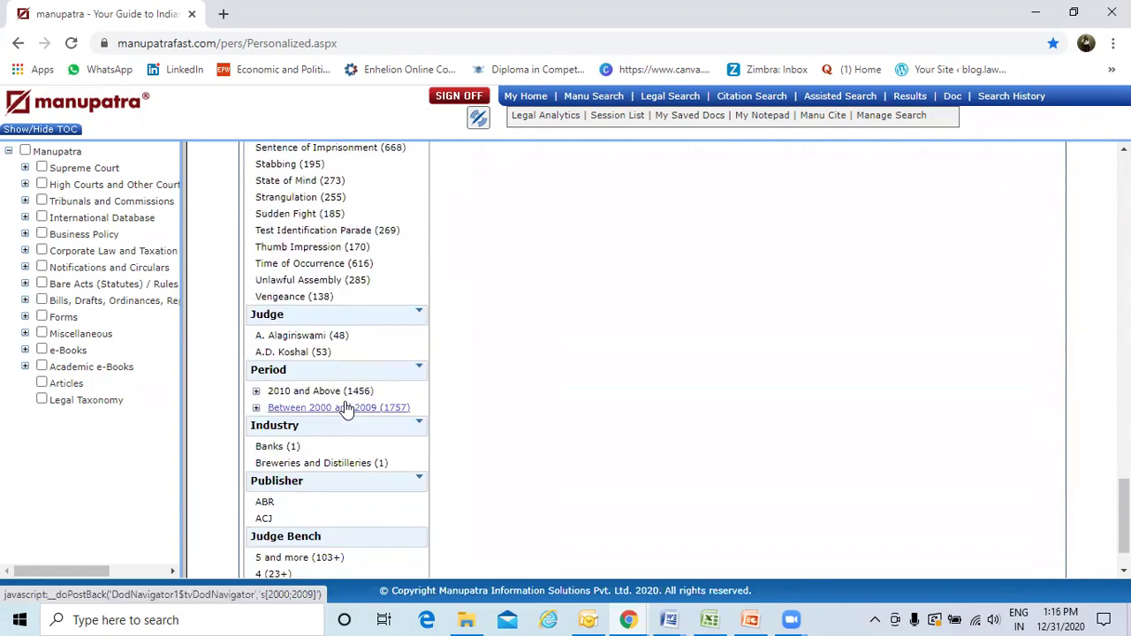
scroll(346, 409, up, 4)
scroll(347, 408, up, 5)
scroll(354, 415, up, 5)
scroll(371, 433, up, 5)
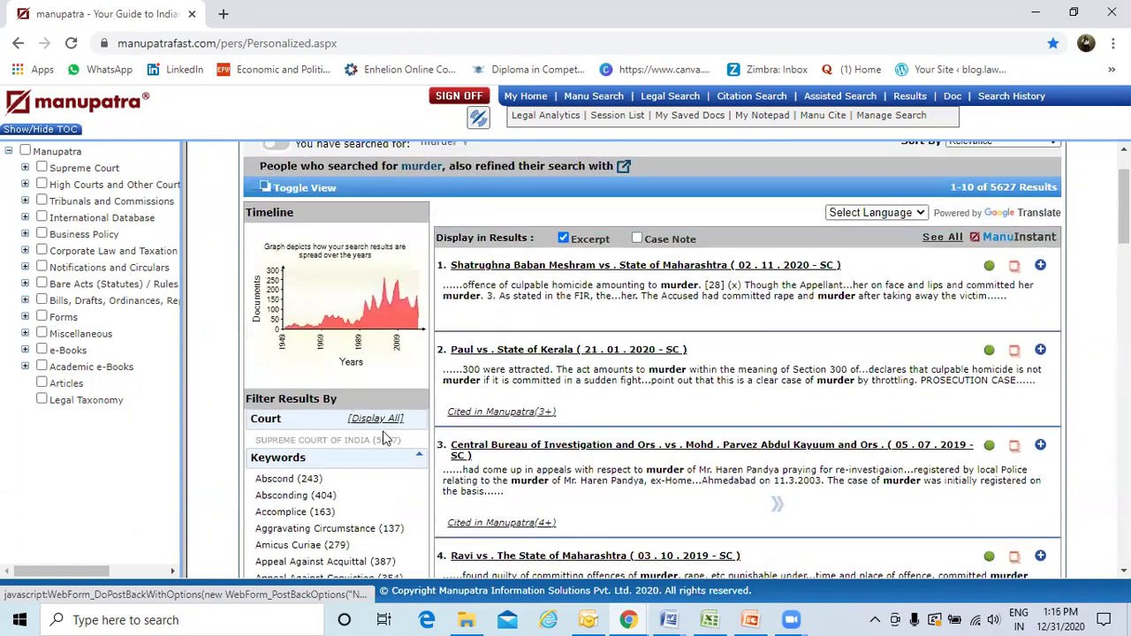
scroll(415, 475, down, 3)
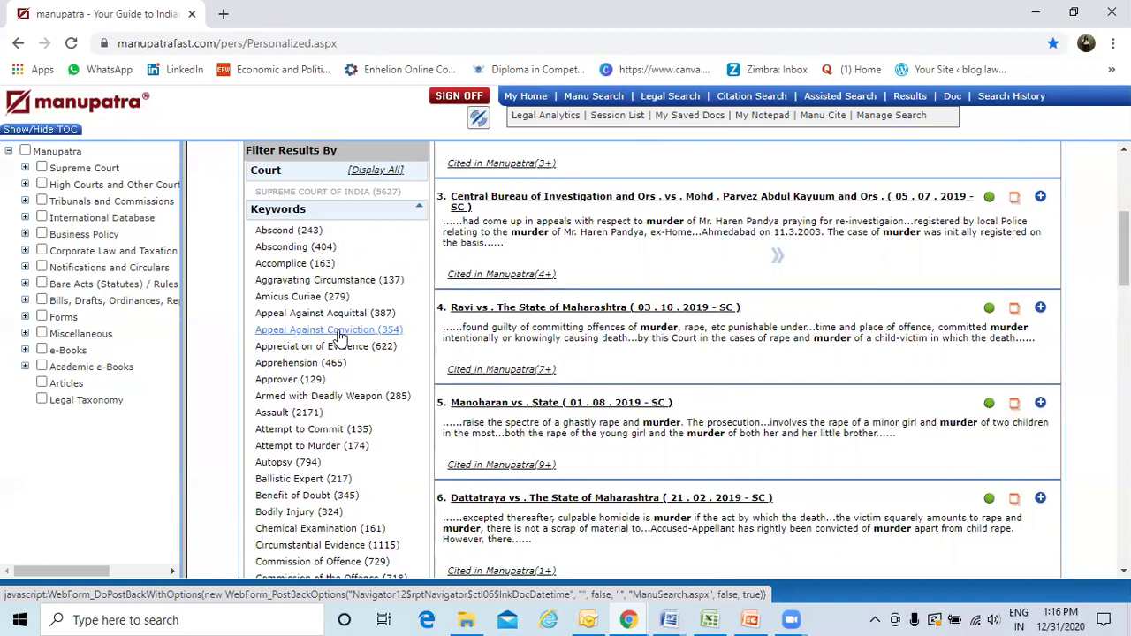
click(348, 336)
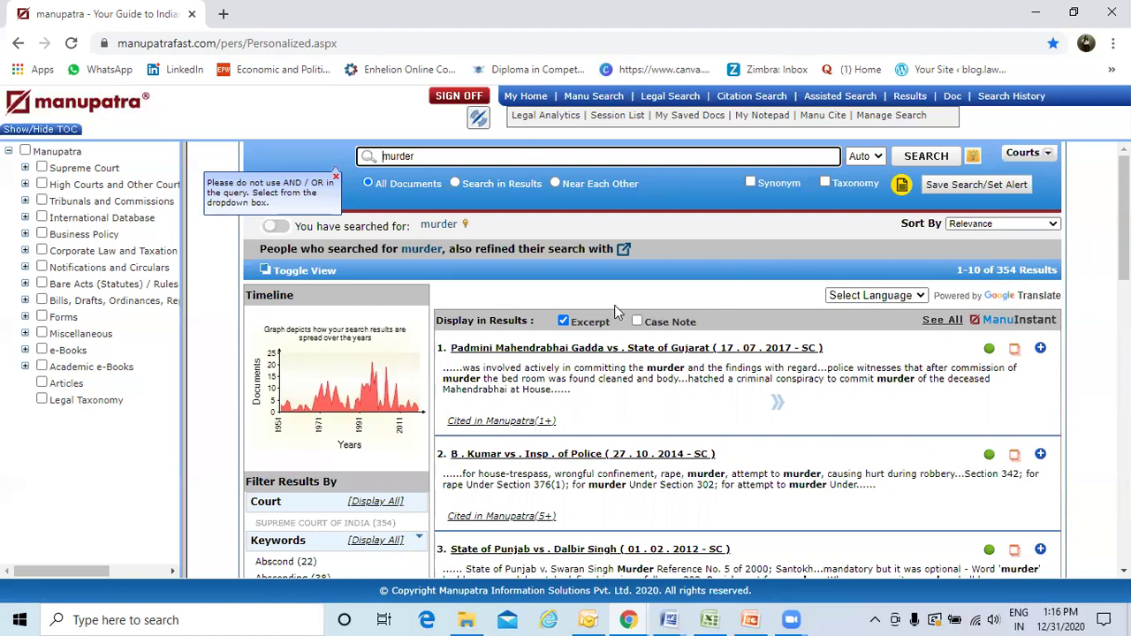
Expand the full Judge filter list and select one judge's name.
scroll(356, 516, down, 1)
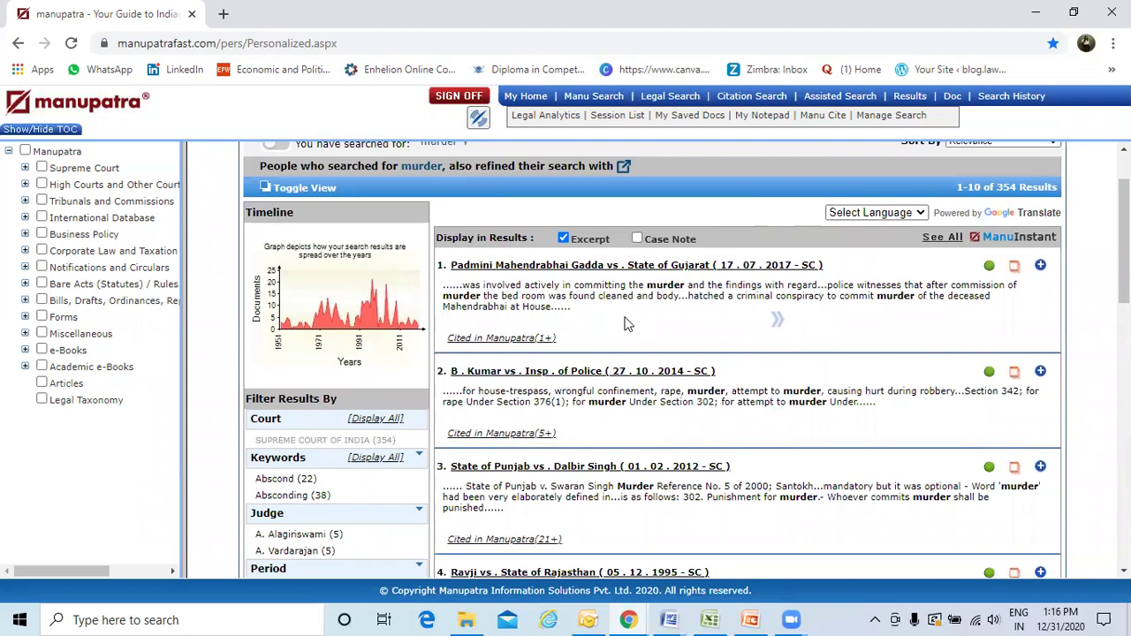
scroll(627, 325, down, 2)
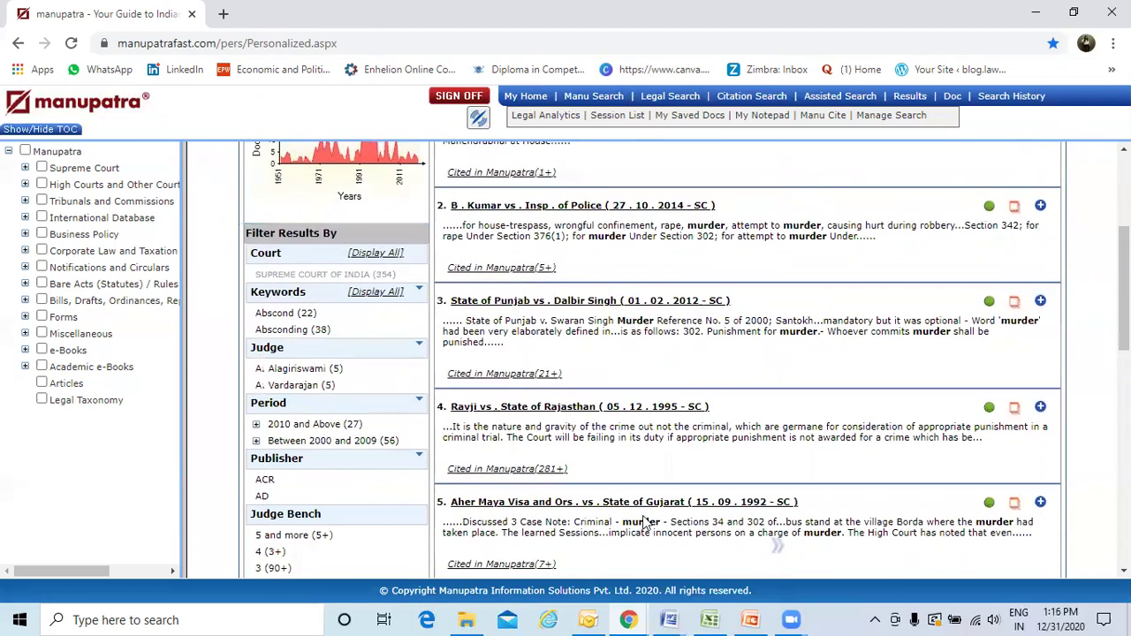
click(421, 349)
scroll(371, 343, down, 3)
scroll(381, 335, down, 2)
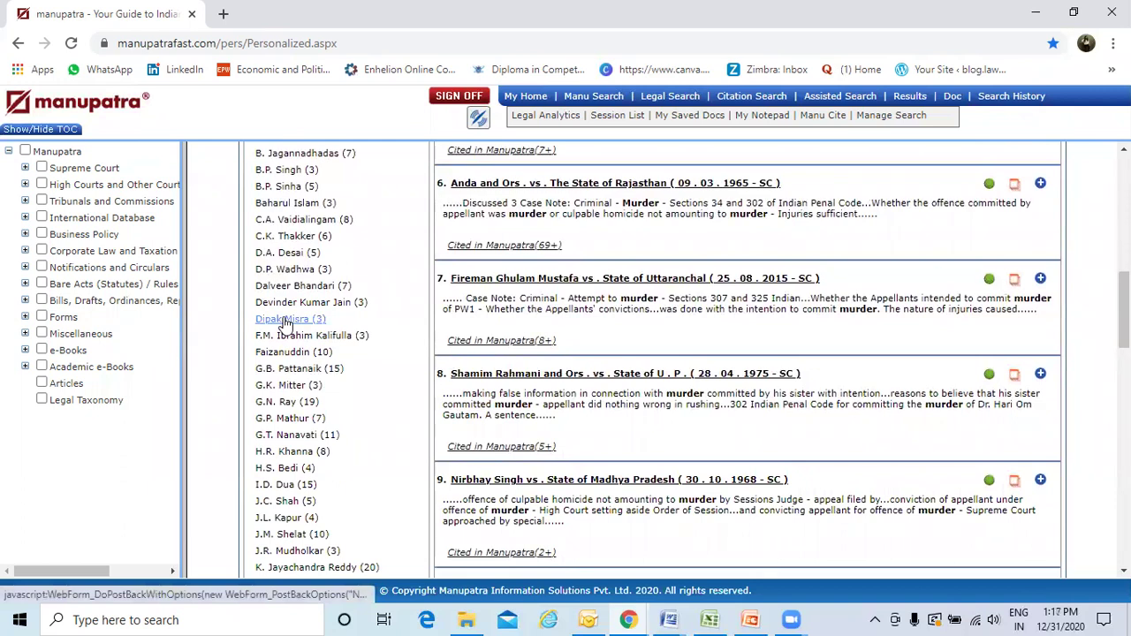
click(285, 319)
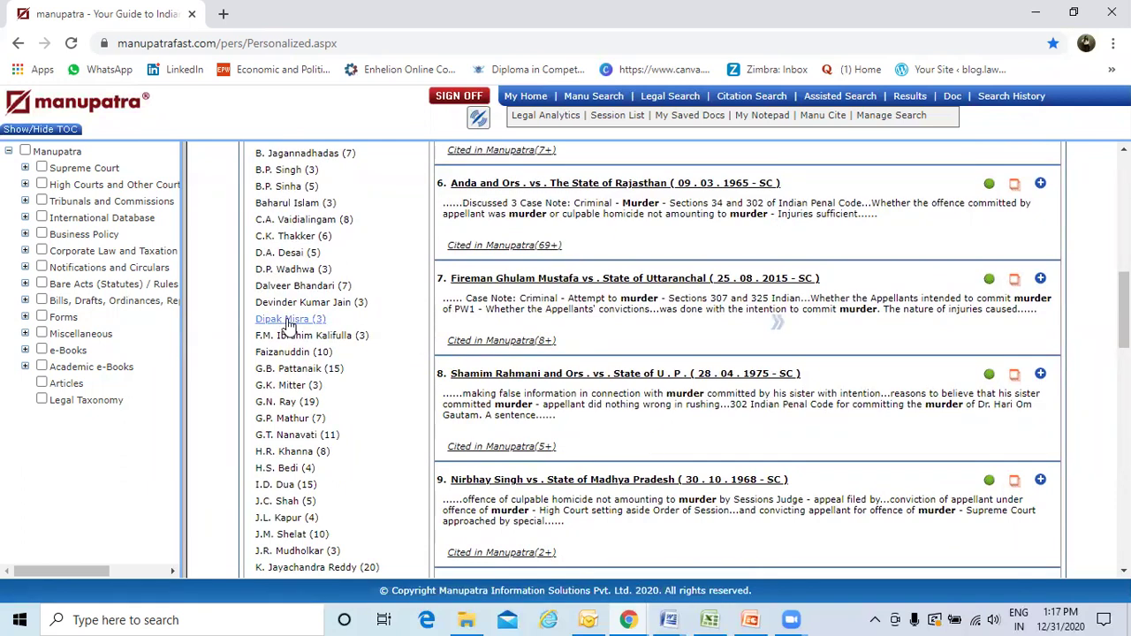
Collapse the judge list back to two names and expand all Period ranges.
scroll(451, 283, up, 4)
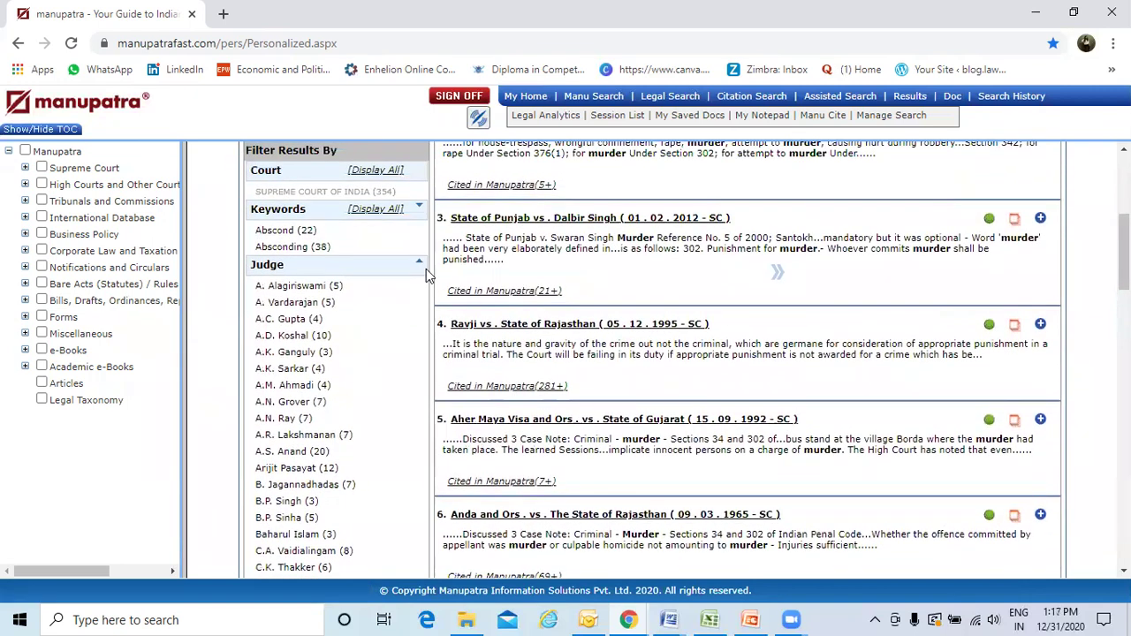
click(420, 261)
click(420, 319)
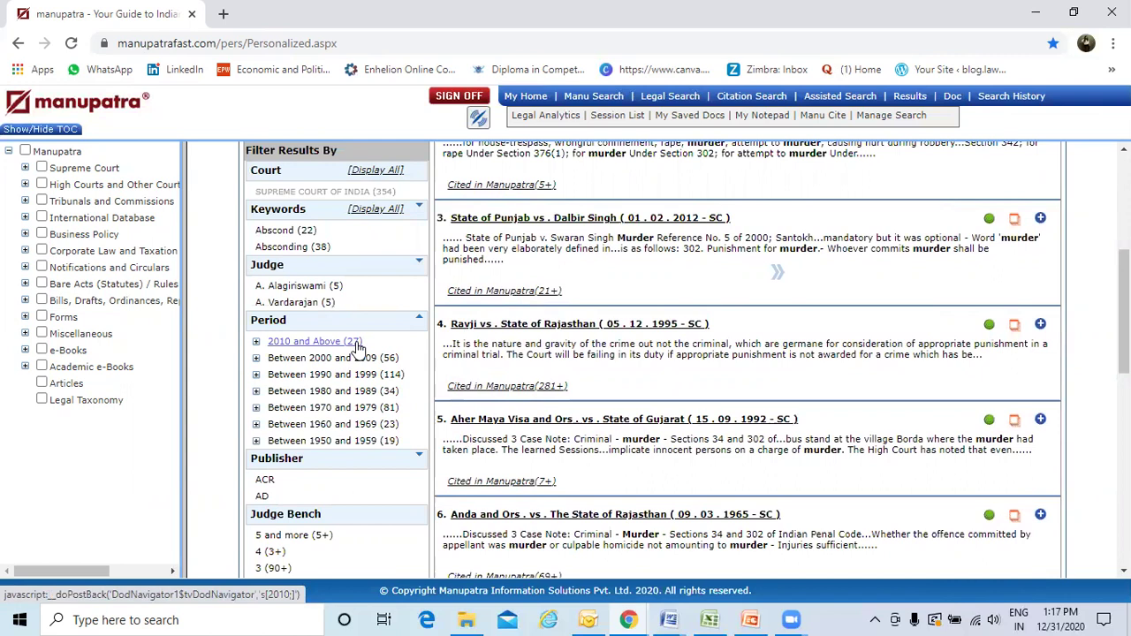
Collapse the long Publisher list to reveal the Judge Bench breakdown, including '5 and more (5+)'.
scroll(379, 362, down, 1)
scroll(411, 380, down, 1)
scroll(411, 376, down, 1)
scroll(410, 375, down, 1)
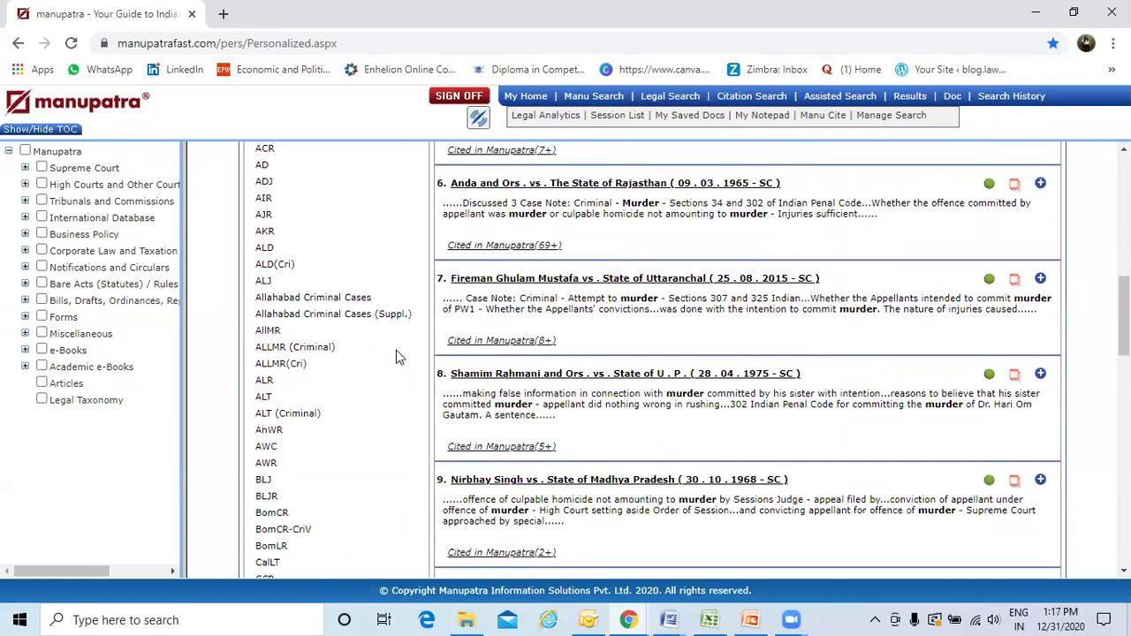
scroll(287, 526, down, 3)
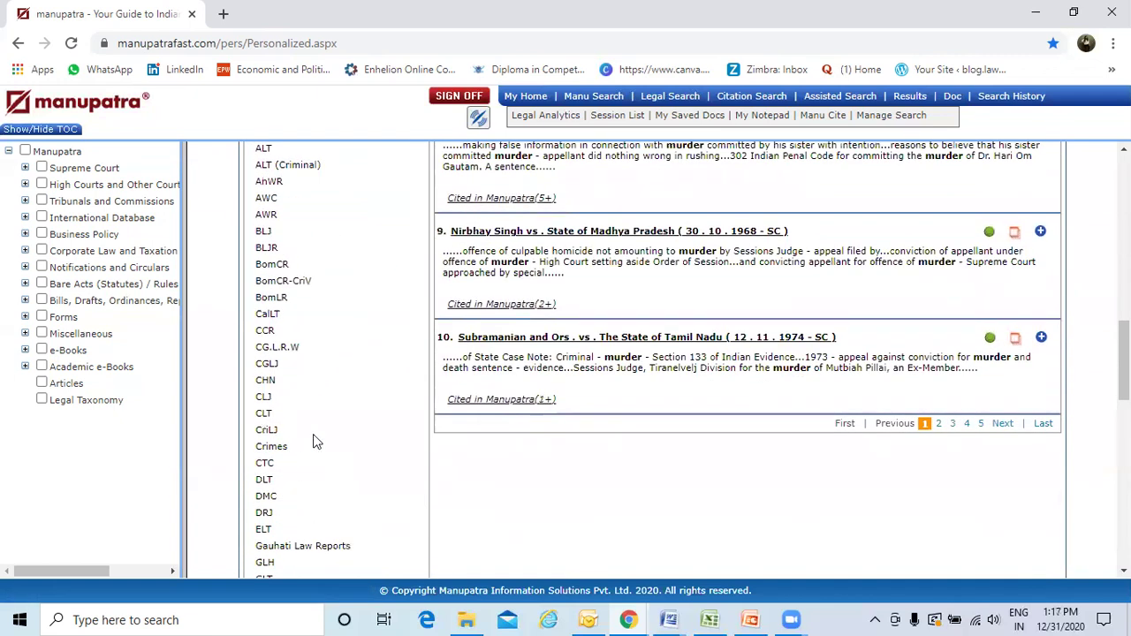
scroll(314, 442, down, 3)
scroll(344, 404, up, 3)
scroll(345, 399, up, 5)
scroll(395, 461, up, 4)
scroll(395, 461, down, 3)
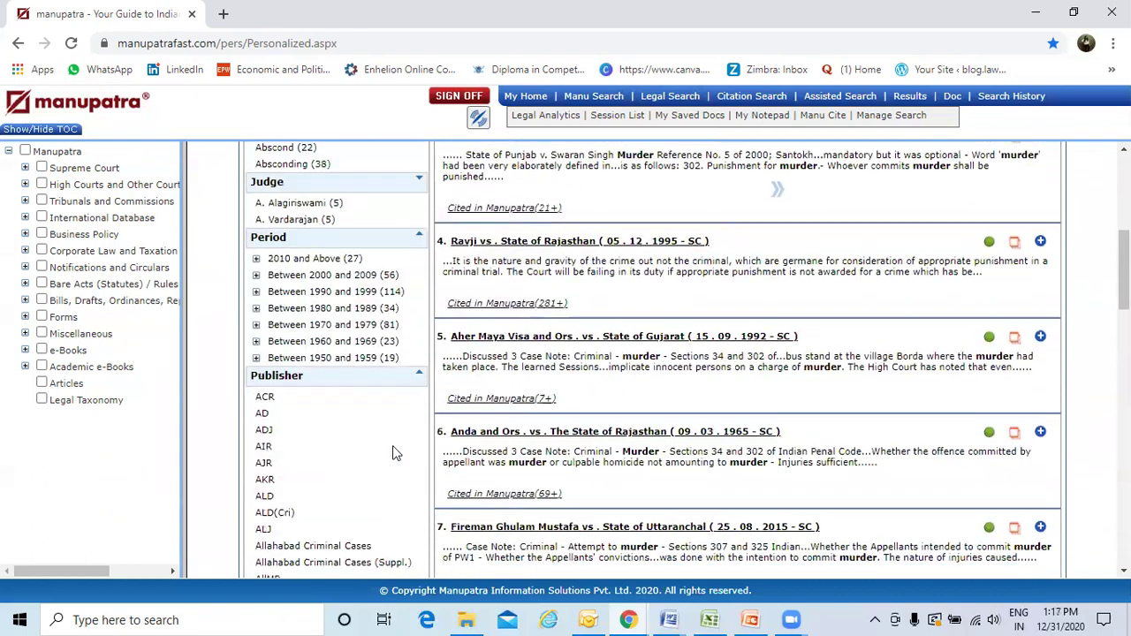
click(420, 374)
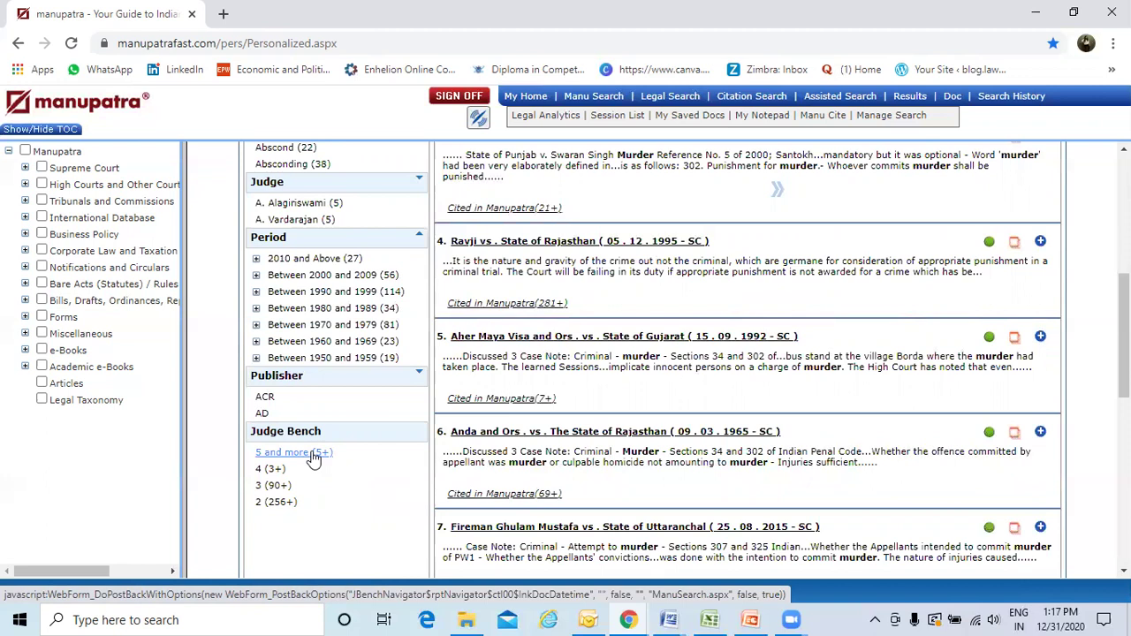
click(311, 453)
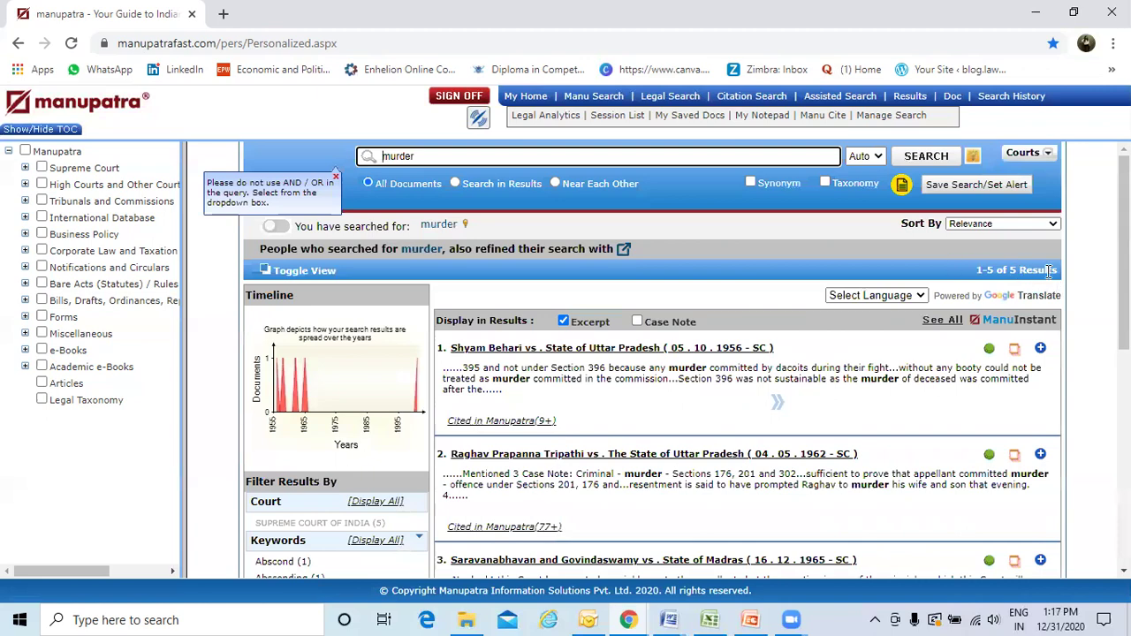
scroll(738, 403, down, 5)
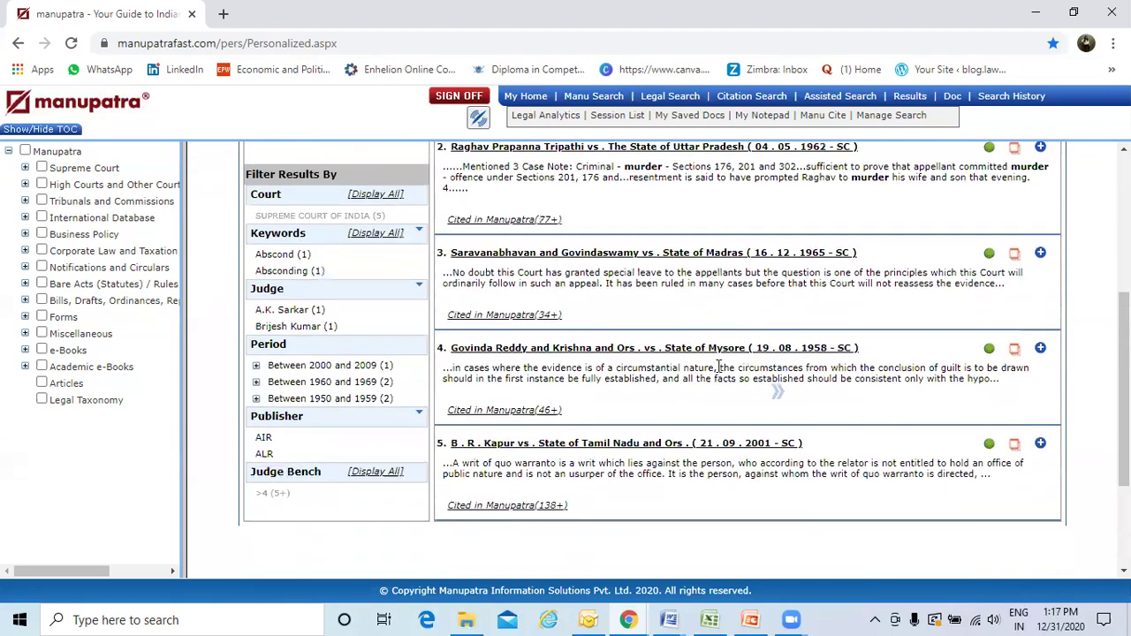
scroll(720, 374, up, 2)
scroll(720, 375, up, 2)
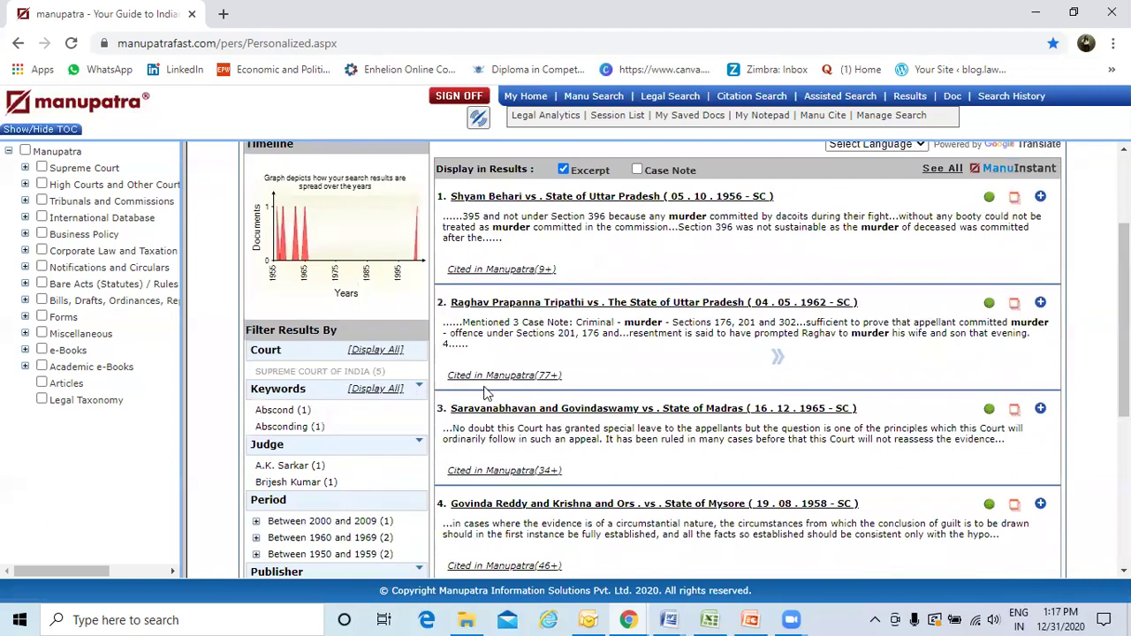
scroll(884, 380, up, 2)
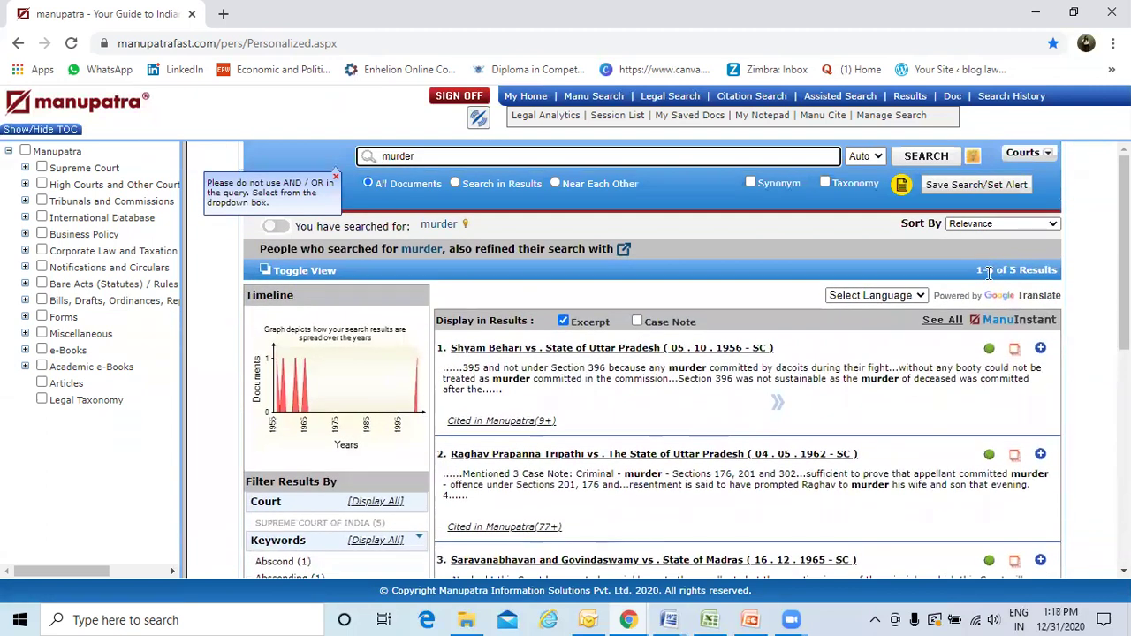